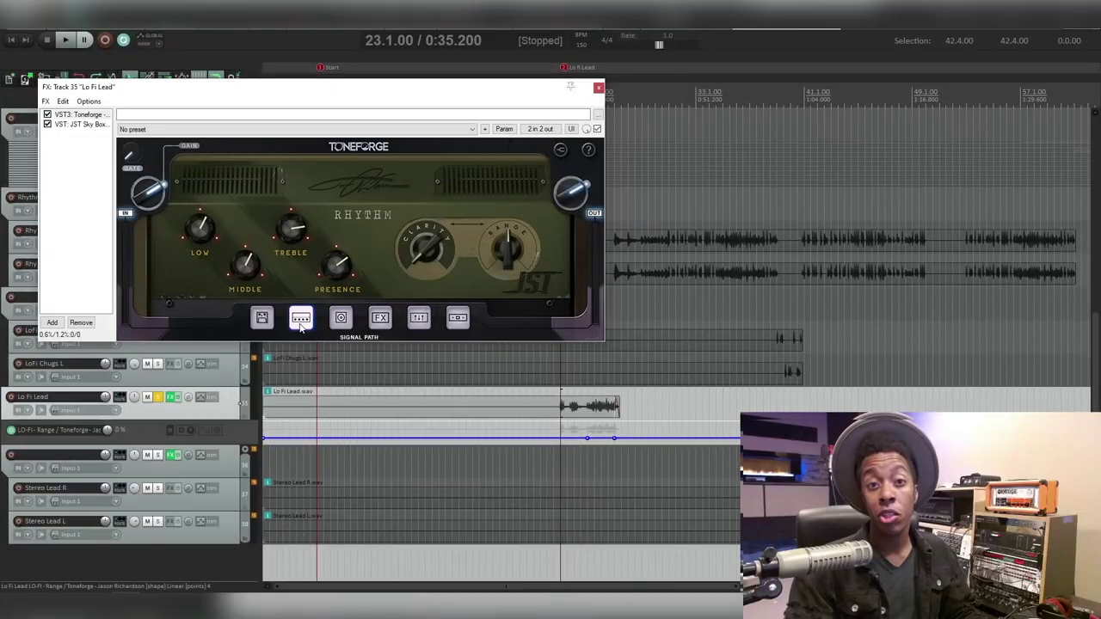
- View the Toneforge parametric EQ and LOFI pedal on the Lo Fi Lead track while playing the soloed part
{"action": "left_click", "coordinate": [419, 318]}
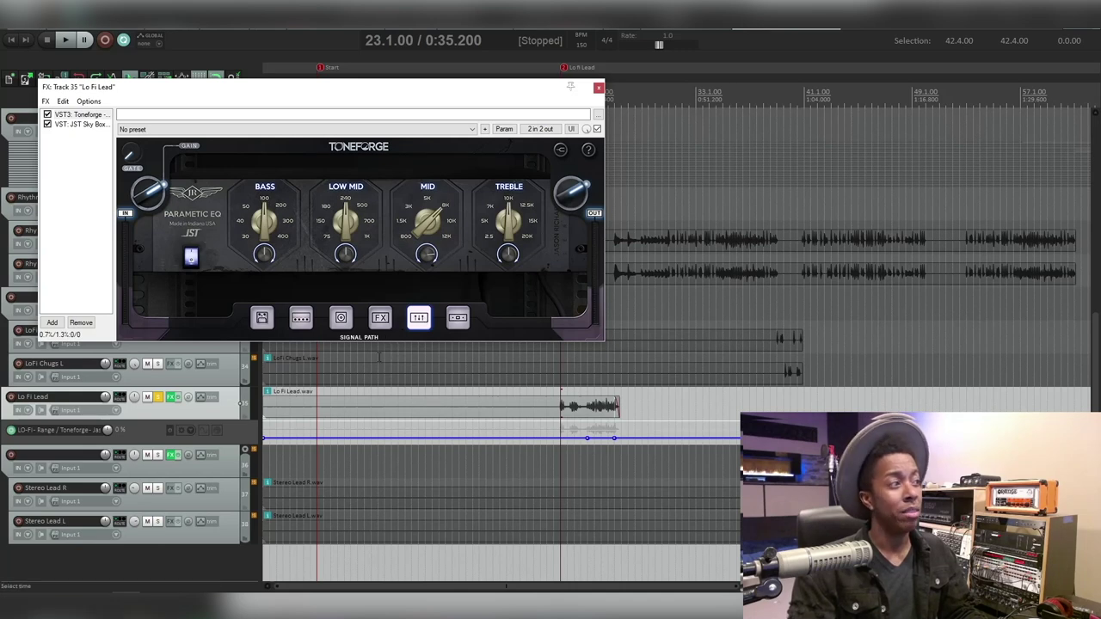
{"action": "key", "text": "space"}
{"action": "left_click", "coordinate": [378, 323]}
{"action": "left_click", "coordinate": [369, 286]}
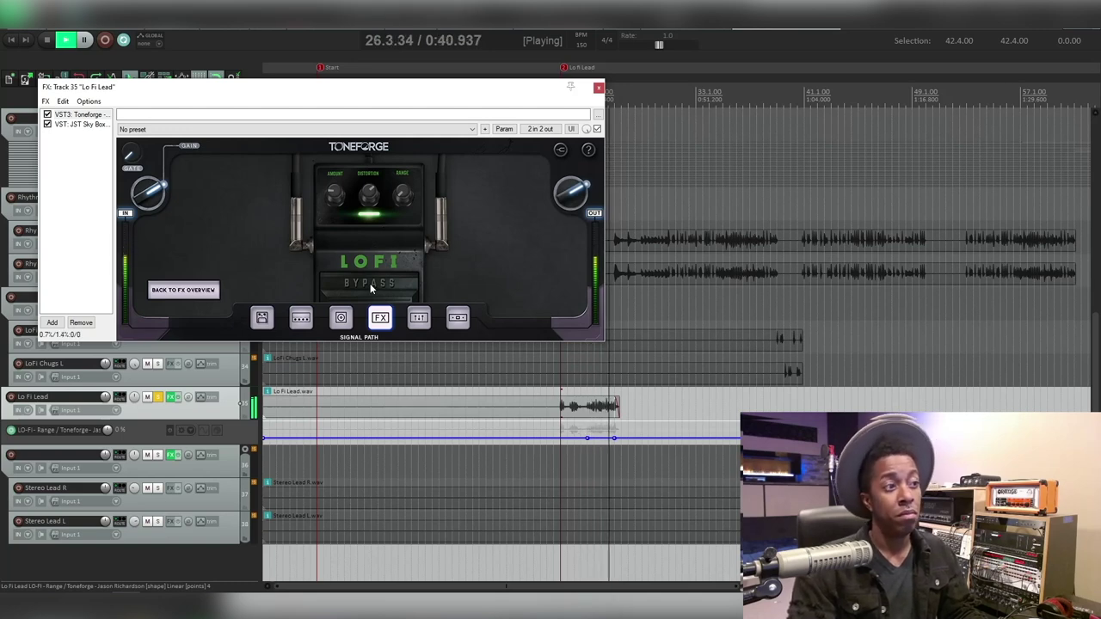
{"action": "key", "text": "space"}
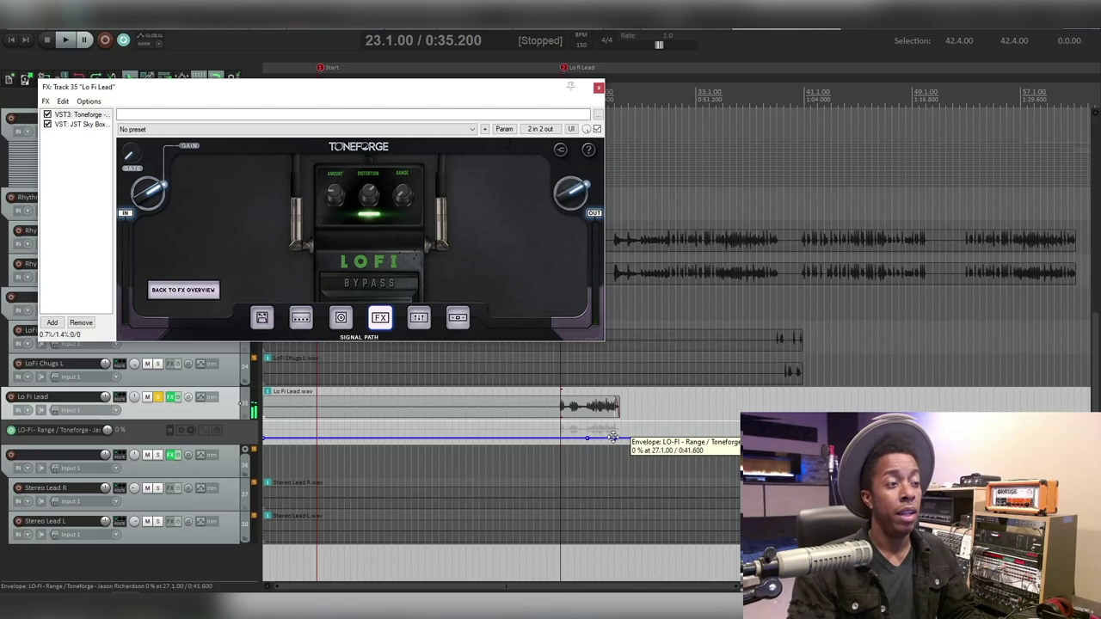
- Raise the Lo Fi Lead track's LO-FI Range automation point at 27.1.00 and play the track back unsoloed
{"action": "left_click_drag", "start_coordinate": [612, 437], "coordinate": [614, 412]}
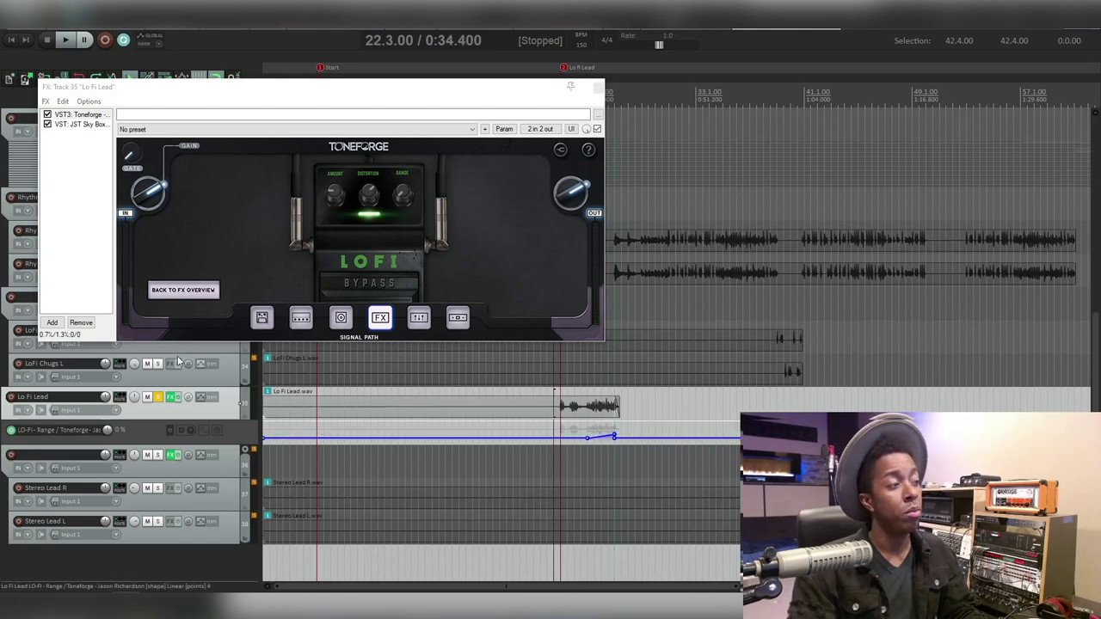
{"action": "left_click", "coordinate": [158, 397]}
{"action": "key", "text": "space"}
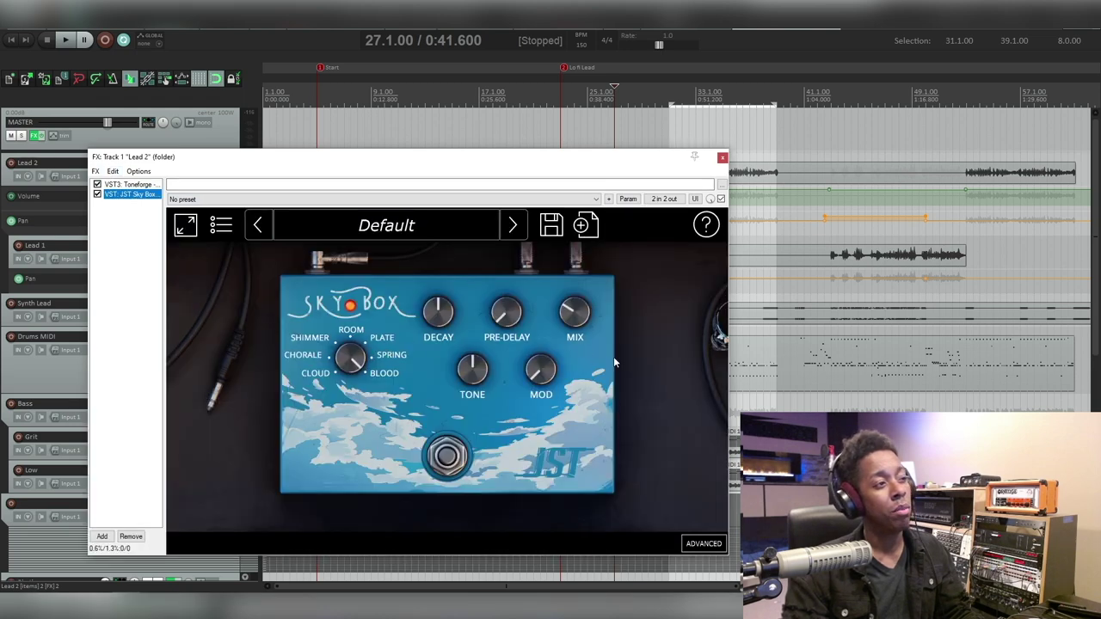
- Audition the Condenser, 421, 57 off-axis and 57 microphones on Lead 2's Toneforge cabinet during playback, finishing on the 57
{"action": "mouse_move", "coordinate": [351, 376]}
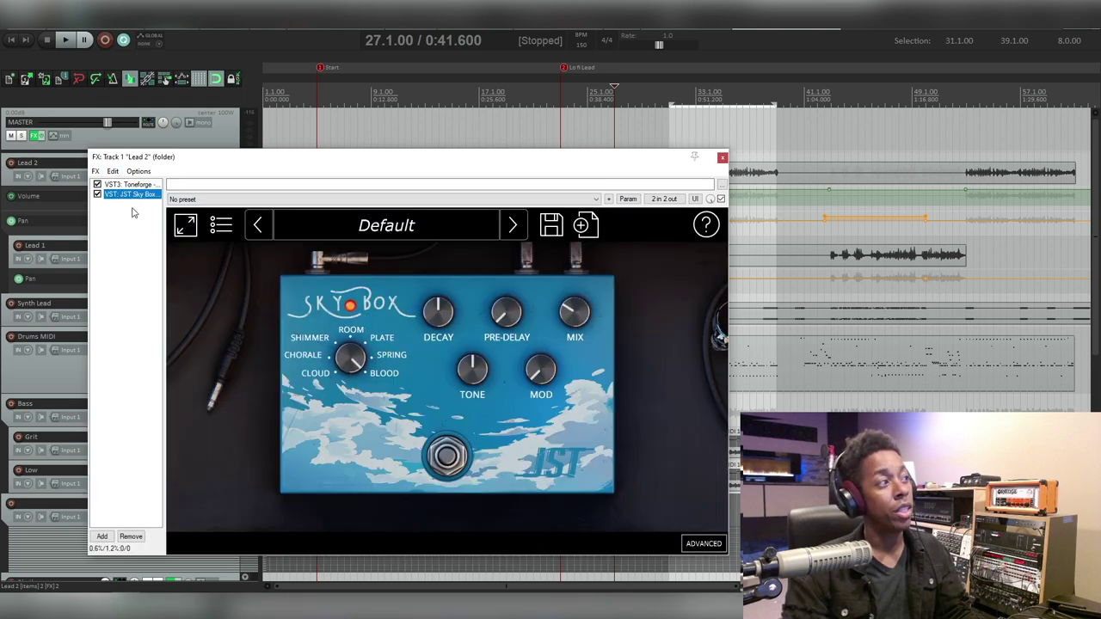
{"action": "left_click", "coordinate": [125, 184]}
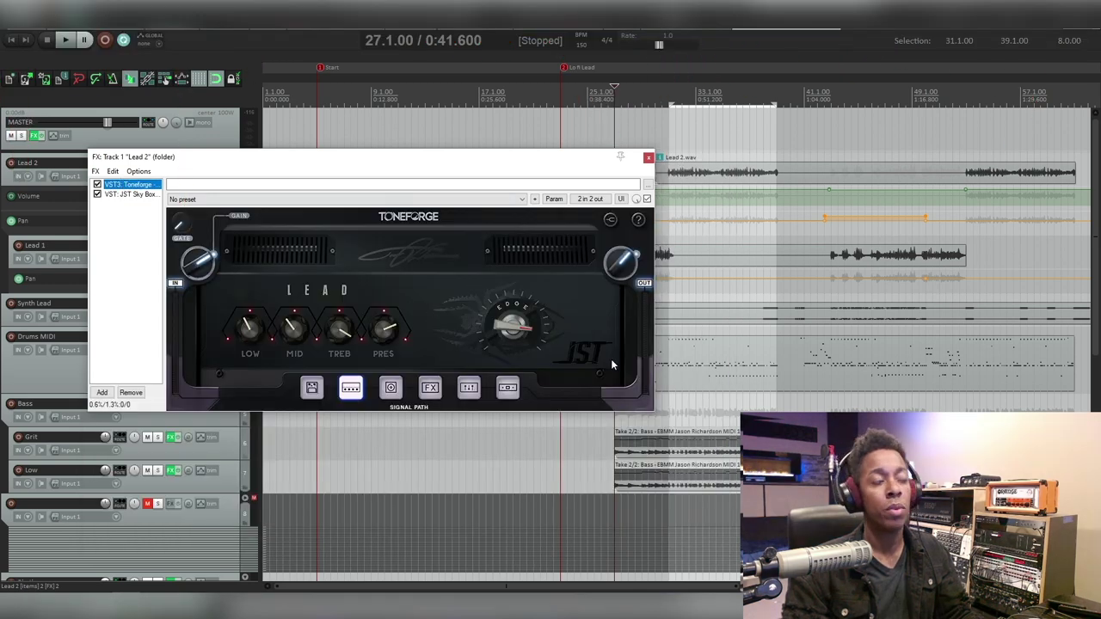
{"action": "key", "text": "space"}
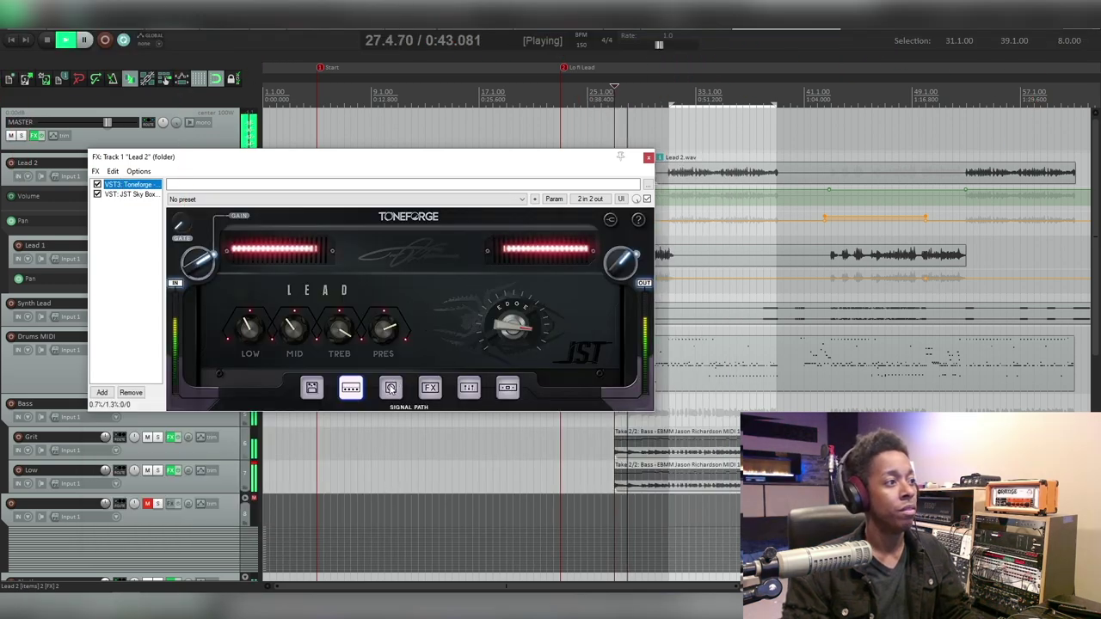
{"action": "left_click", "coordinate": [391, 388]}
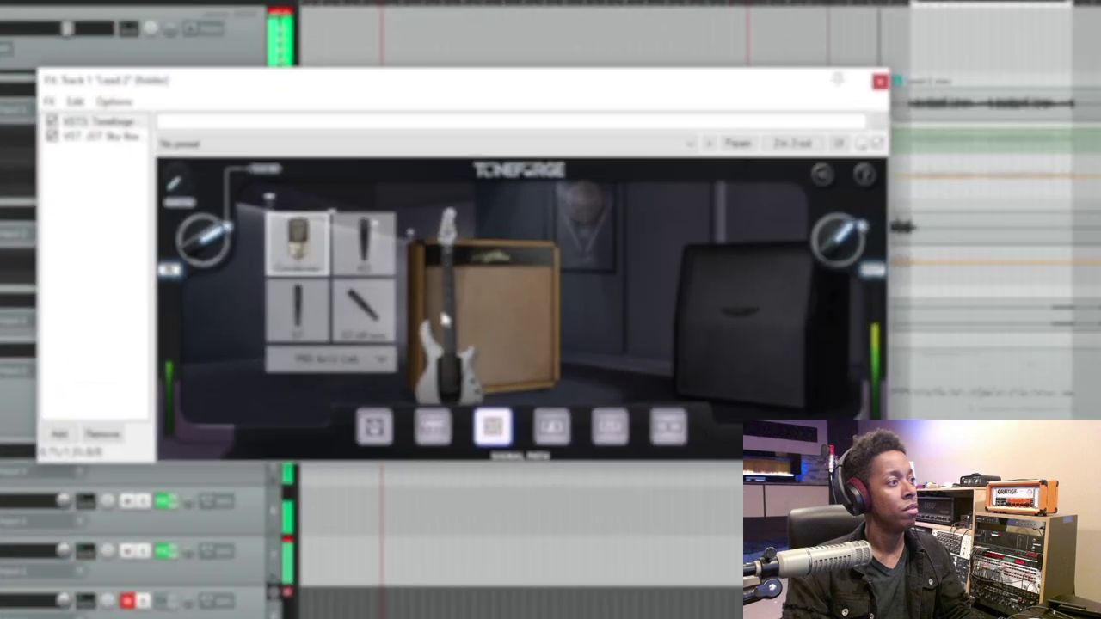
{"action": "left_click", "coordinate": [308, 269]}
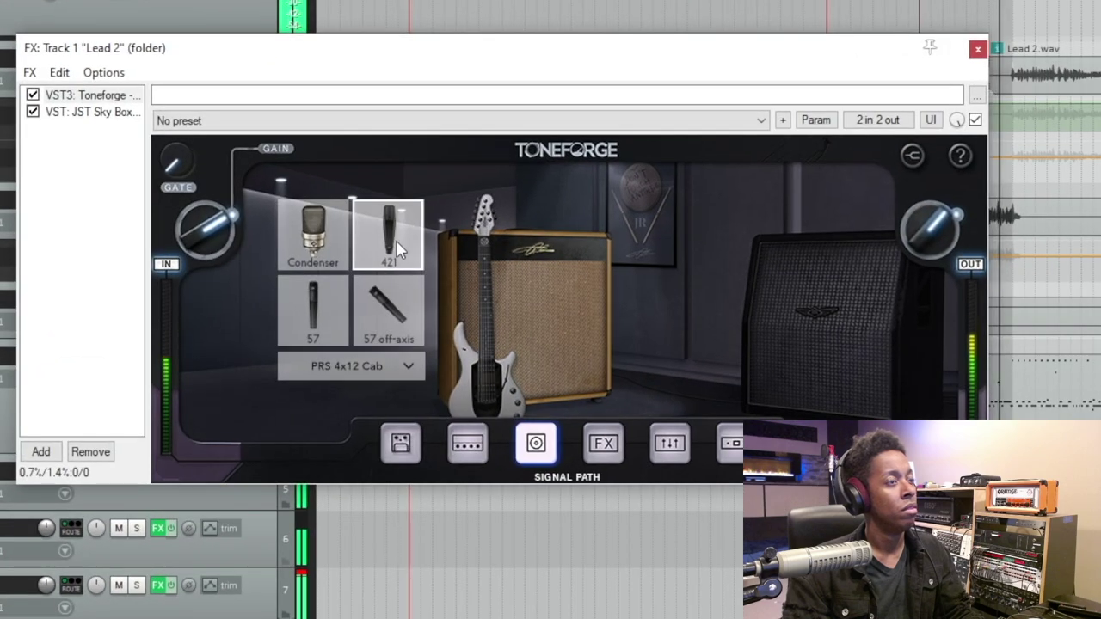
{"action": "left_click", "coordinate": [346, 245]}
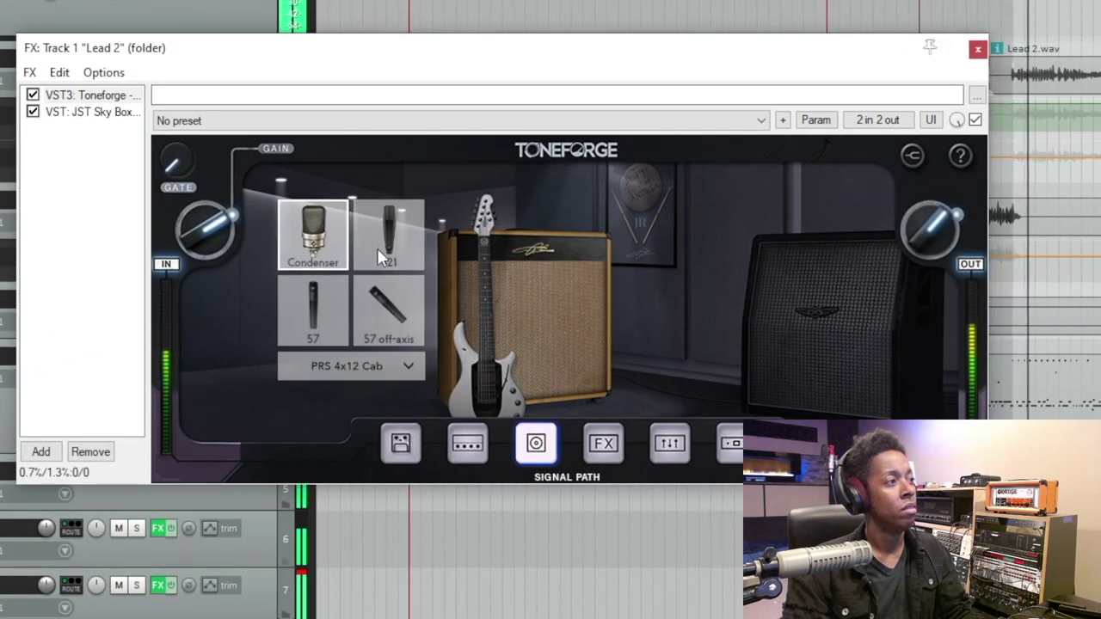
{"action": "left_click", "coordinate": [377, 248]}
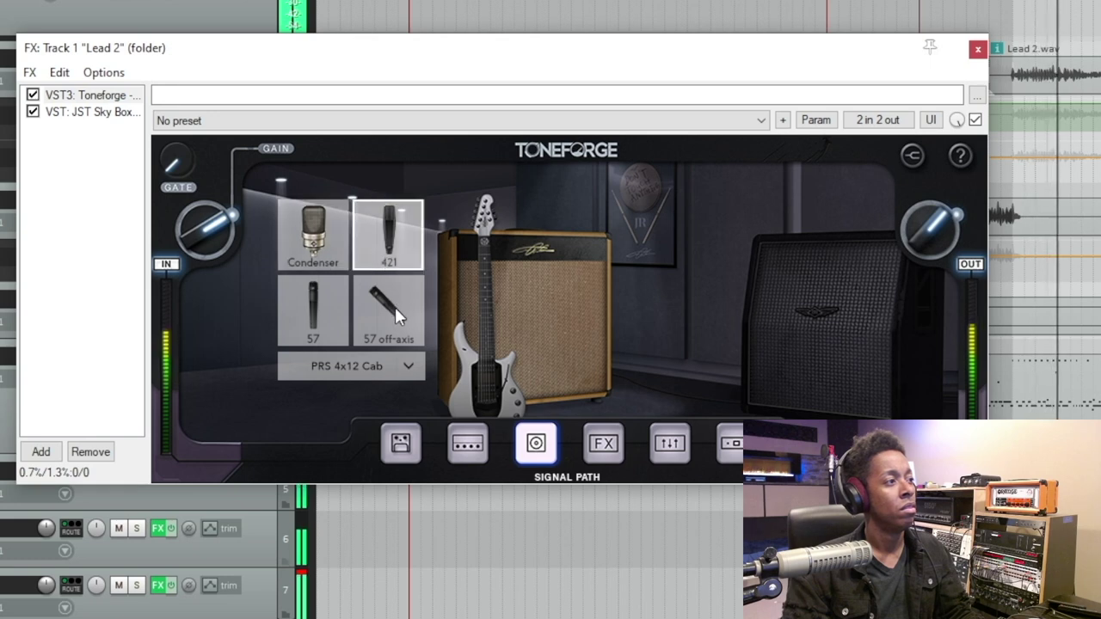
{"action": "left_click", "coordinate": [394, 315]}
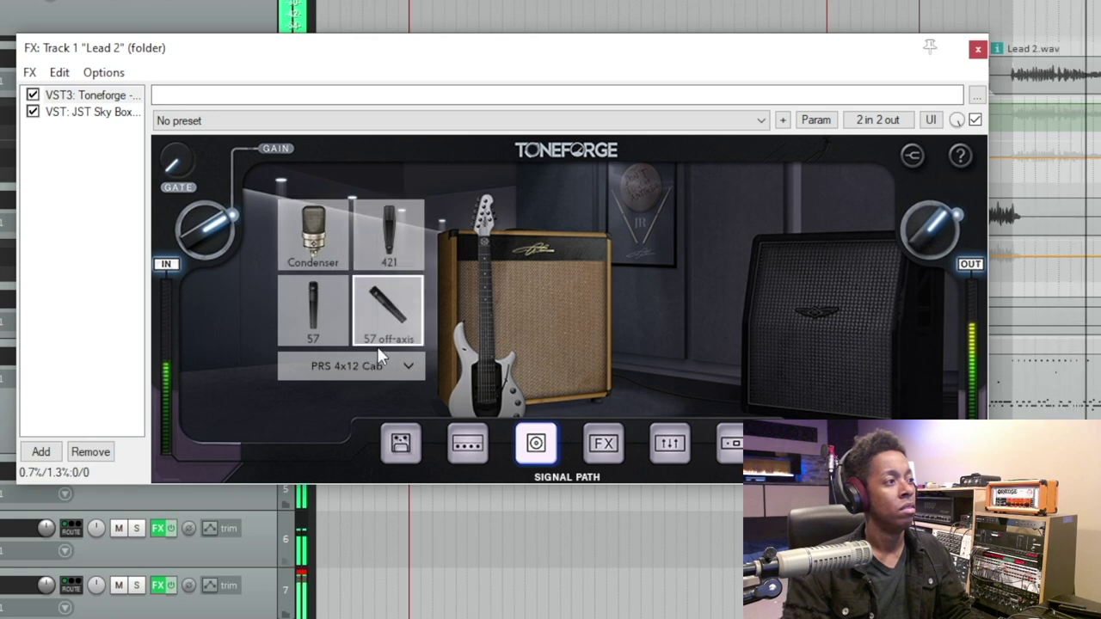
{"action": "left_click", "coordinate": [318, 324]}
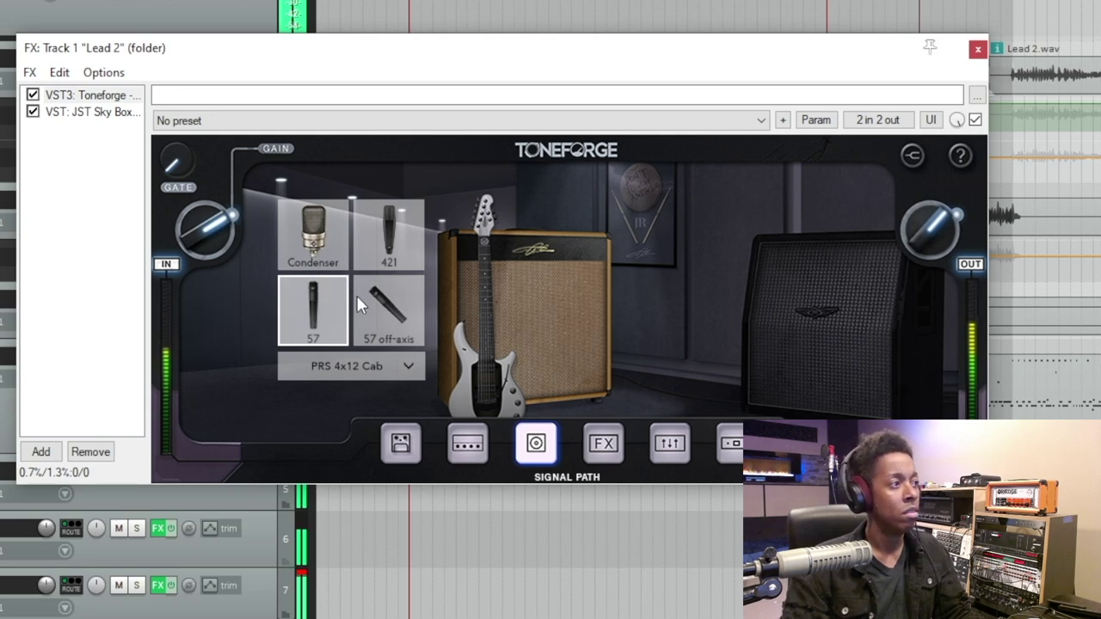
{"action": "left_click", "coordinate": [366, 257]}
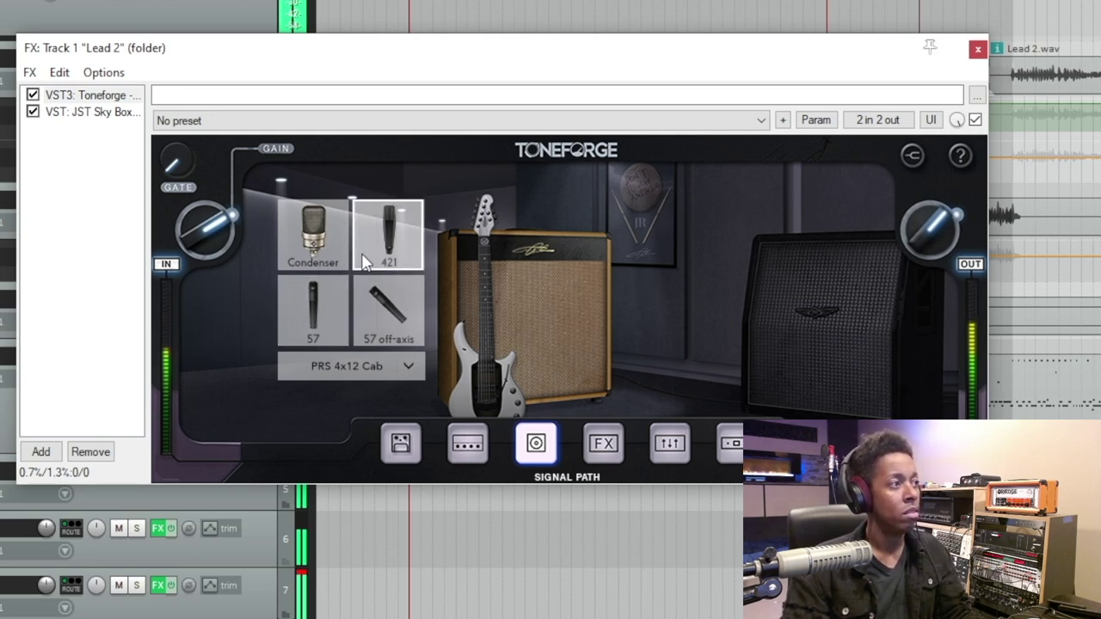
{"action": "left_click", "coordinate": [317, 298]}
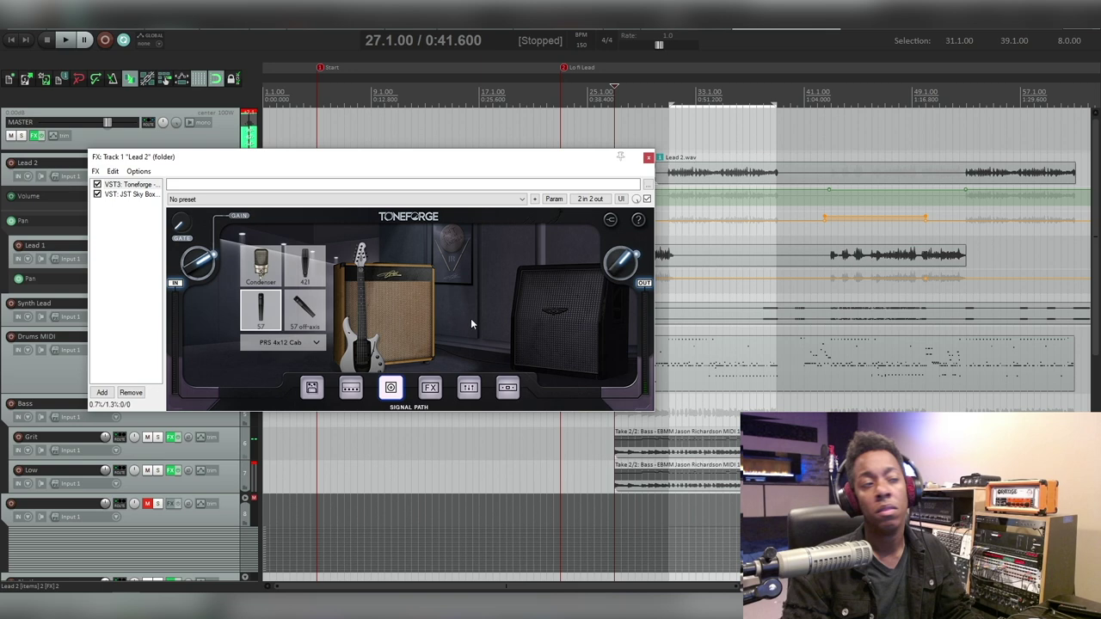
{"action": "left_click_drag", "start_coordinate": [519, 158], "coordinate": [479, 313]}
{"action": "left_click", "coordinate": [609, 234]}
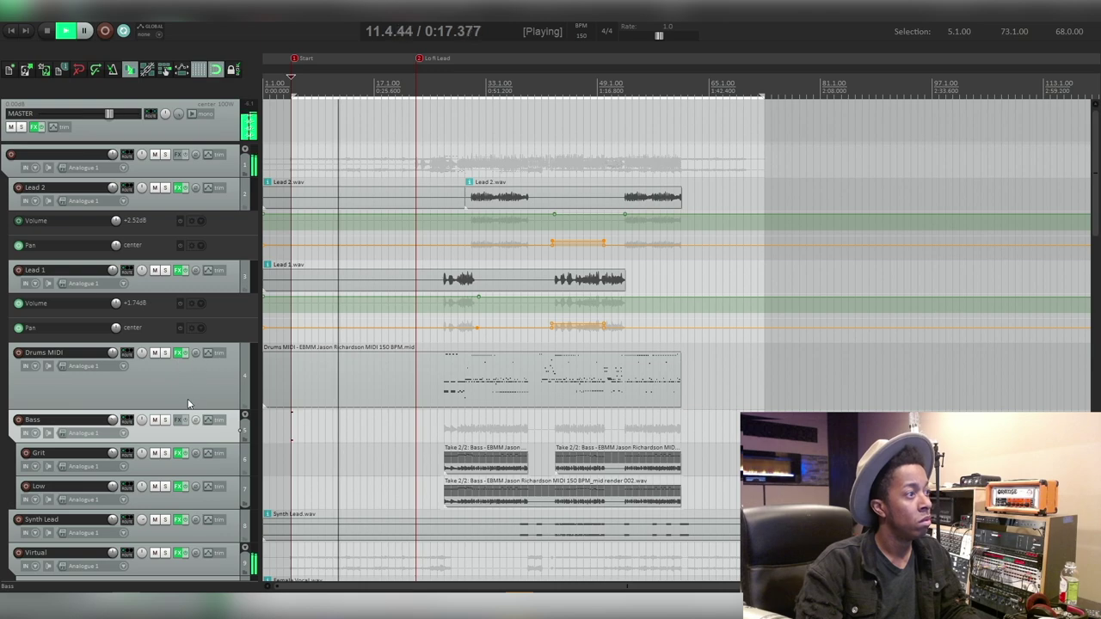
- Inspect the Sky Box reverb settings on the High Strings track, close them and return to the master track
{"action": "scroll", "coordinate": [189, 403], "scroll_direction": "down", "scroll_amount": 5}
{"action": "scroll", "coordinate": [187, 398], "scroll_direction": "down", "scroll_amount": 5}
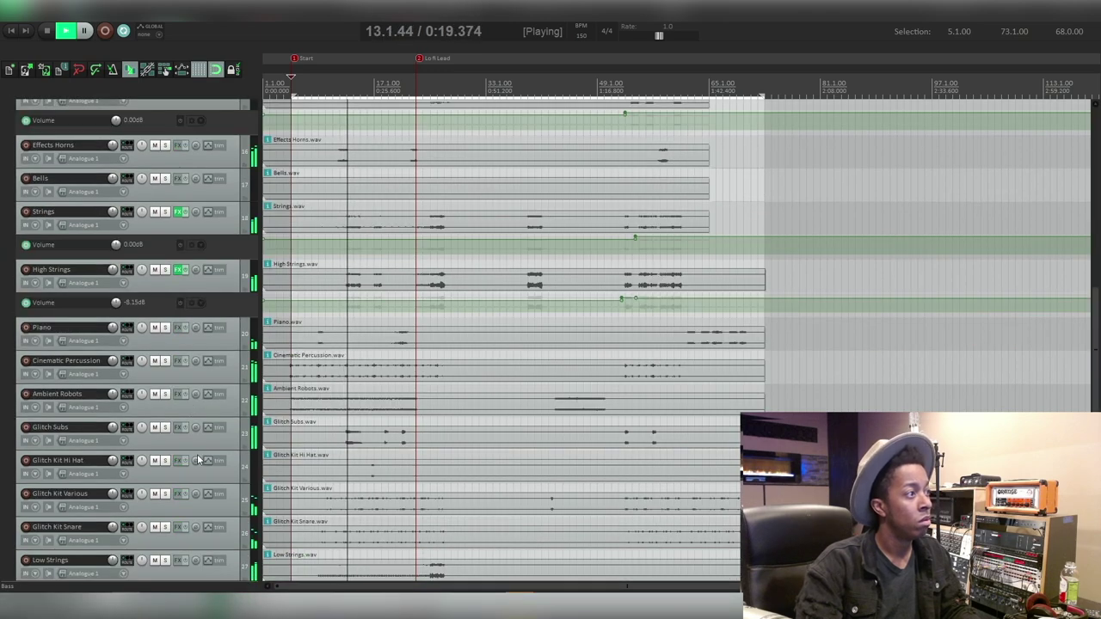
{"action": "left_click", "coordinate": [178, 271]}
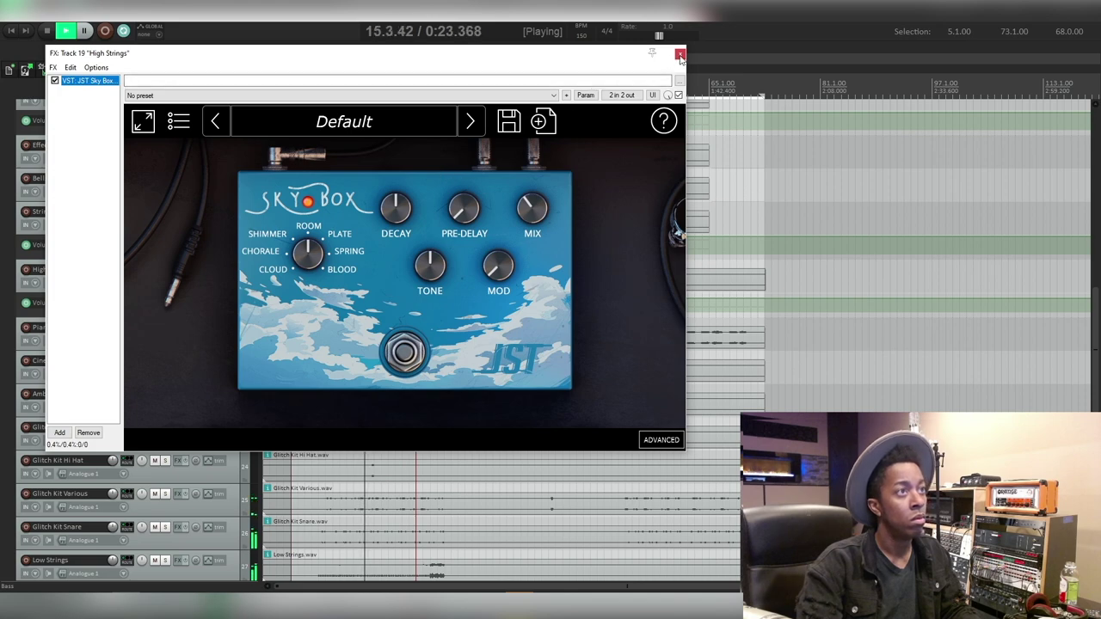
{"action": "key", "text": "Escape"}
{"action": "scroll", "coordinate": [190, 274], "scroll_direction": "up", "scroll_amount": 10}
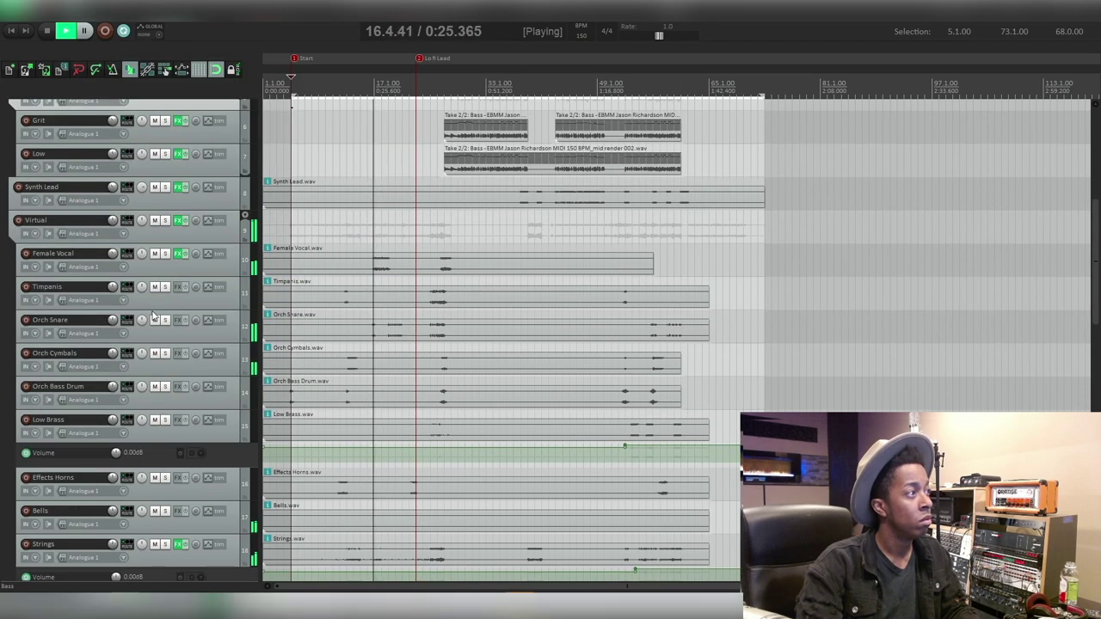
{"action": "scroll", "coordinate": [152, 314], "scroll_direction": "up", "scroll_amount": 5}
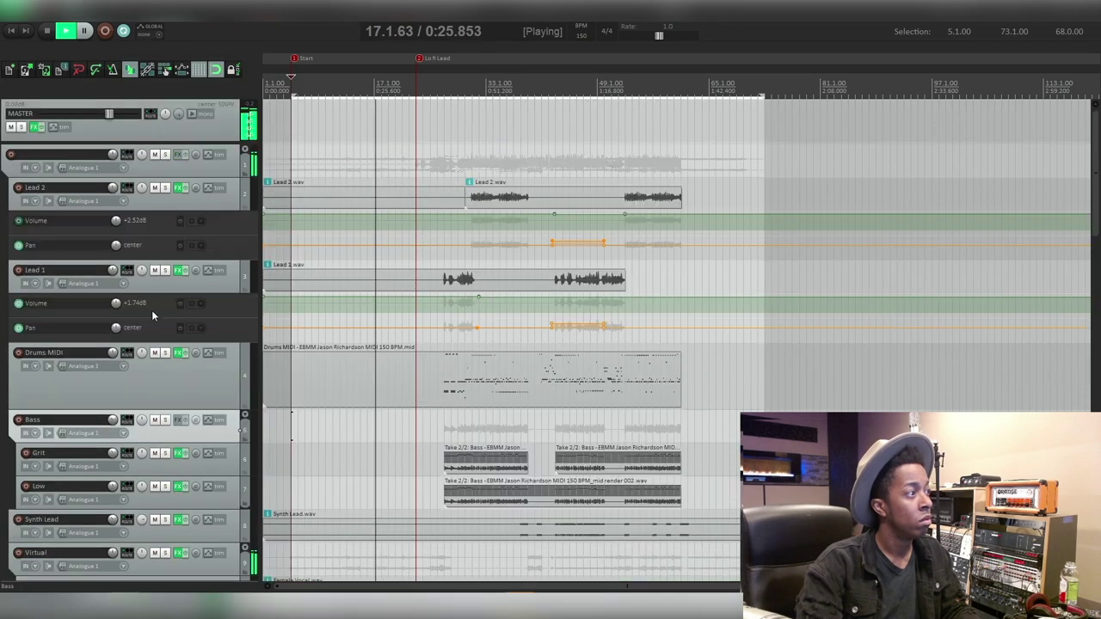
- Review the master track's effects chain, viewing Finality Advanced, the JST BG-Mix and the JW BG-Mix
{"action": "left_click", "coordinate": [36, 127]}
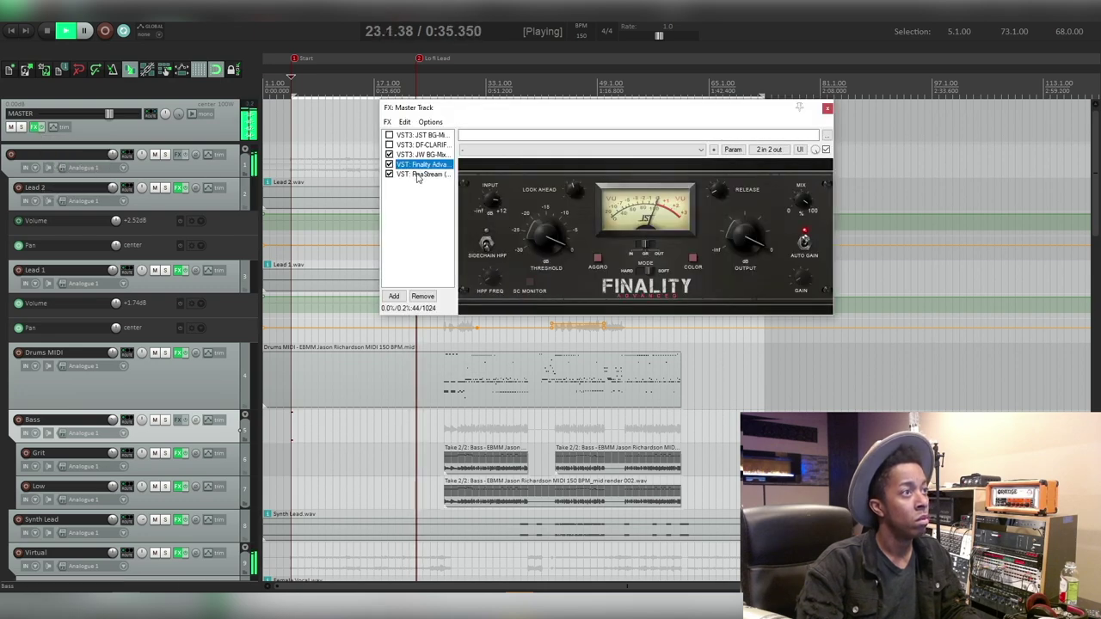
{"action": "left_click", "coordinate": [417, 135]}
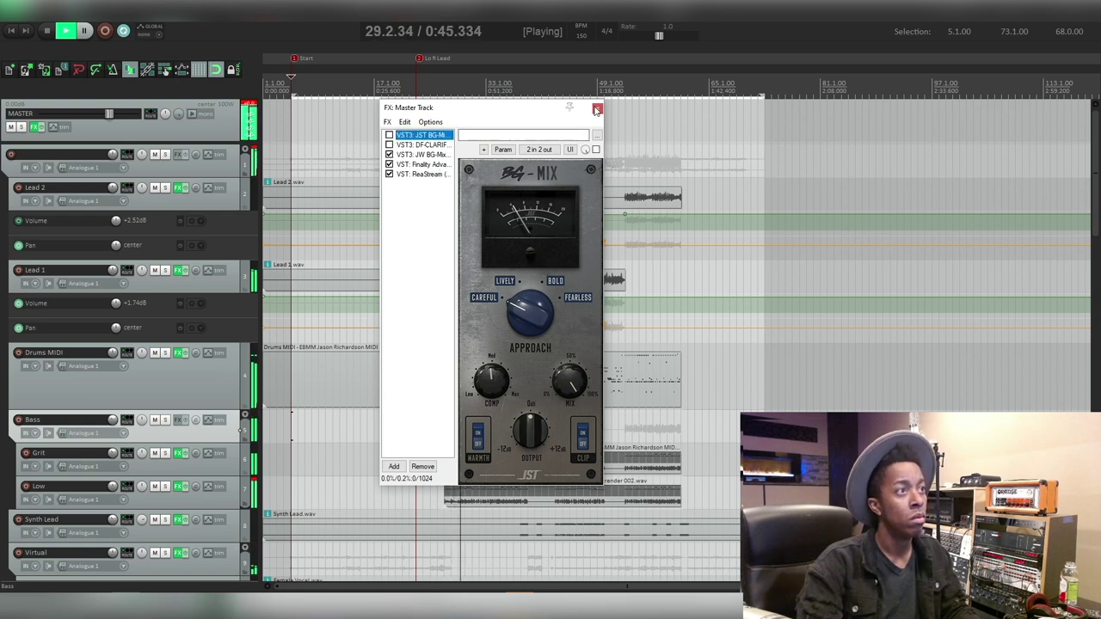
{"action": "left_click", "coordinate": [439, 155]}
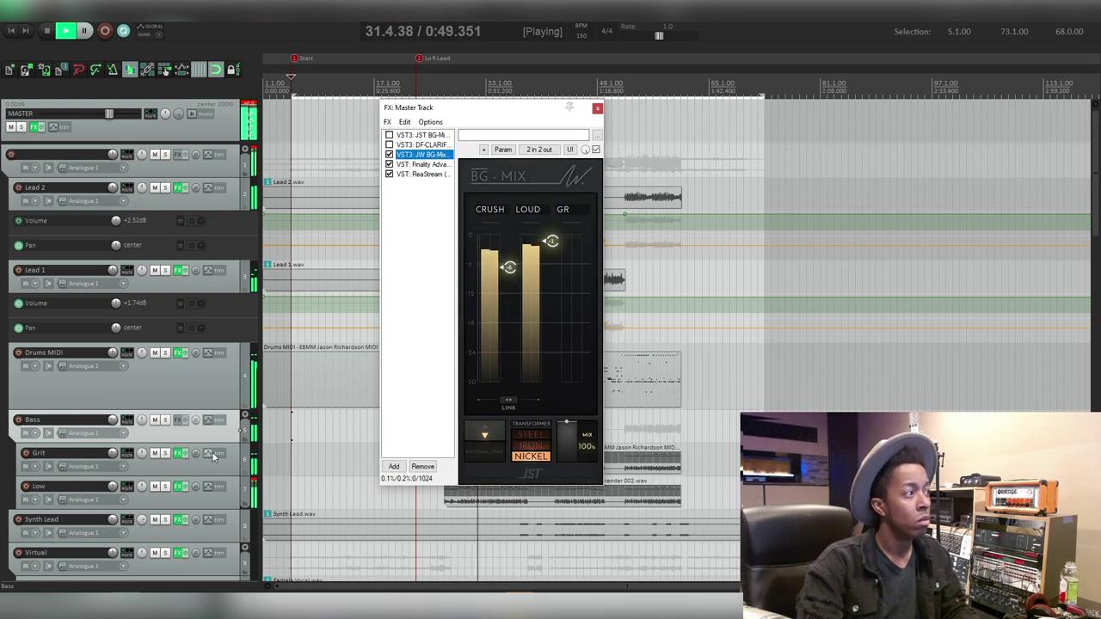
- Compare the soloed Bass with the Grit track's JW BG-Guitars plugin bypassed and enabled, unsolo it, and close the effects windows
{"action": "left_click", "coordinate": [177, 456]}
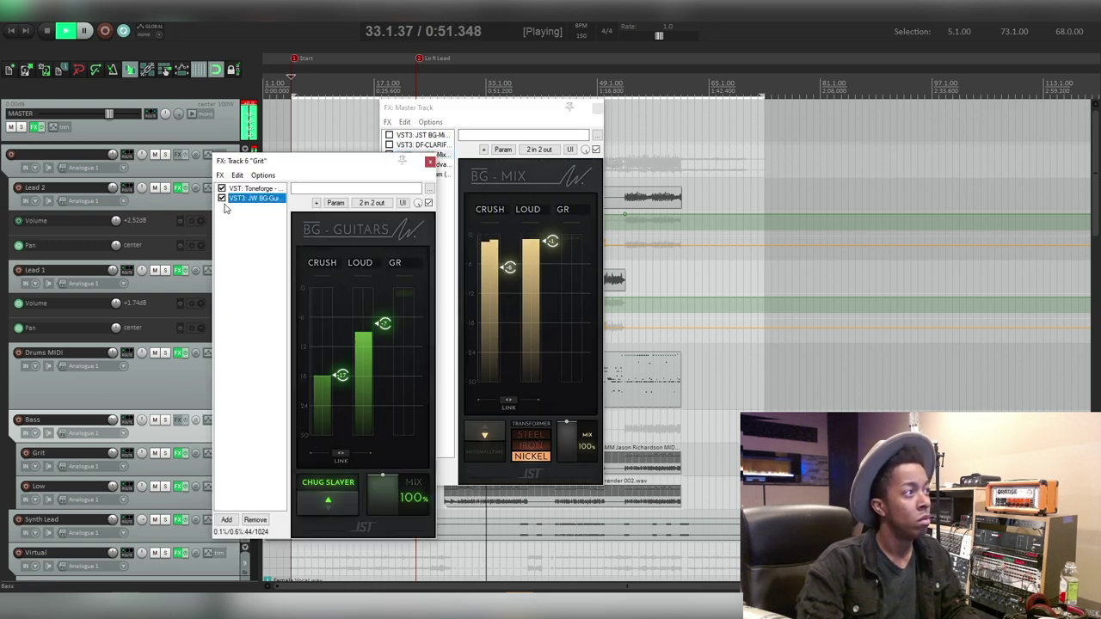
{"action": "left_click", "coordinate": [165, 421]}
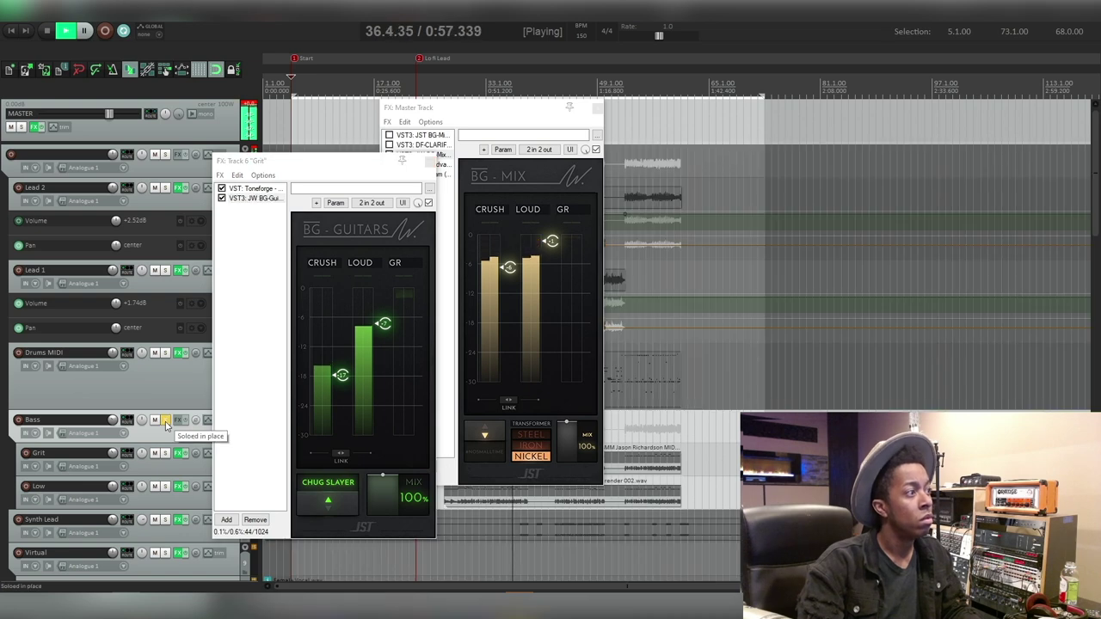
{"action": "left_click", "coordinate": [222, 198]}
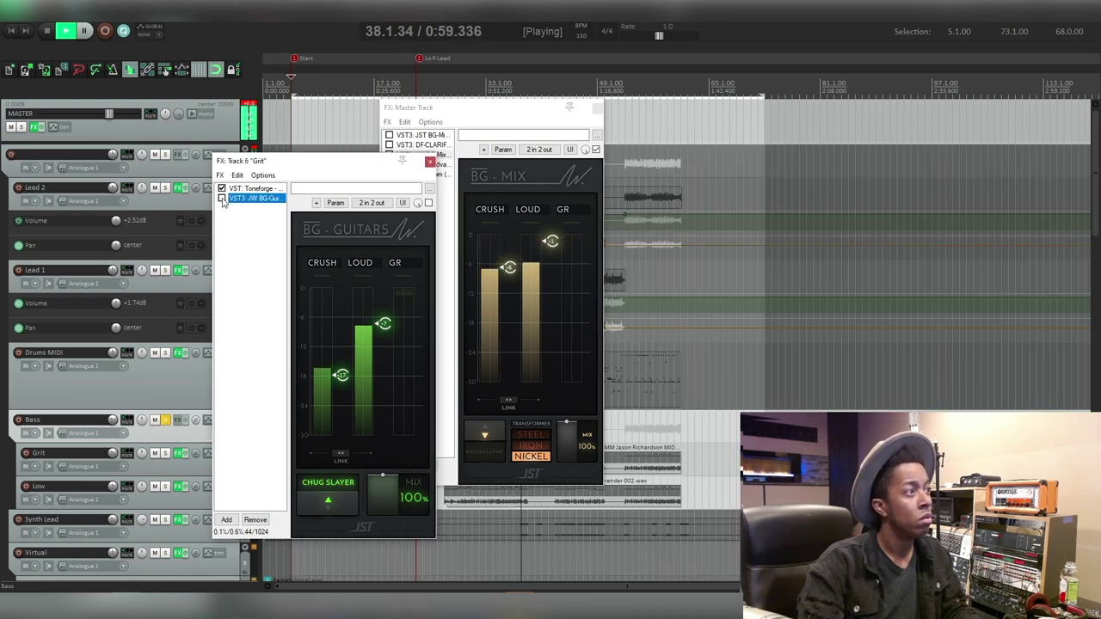
{"action": "left_click", "coordinate": [165, 421]}
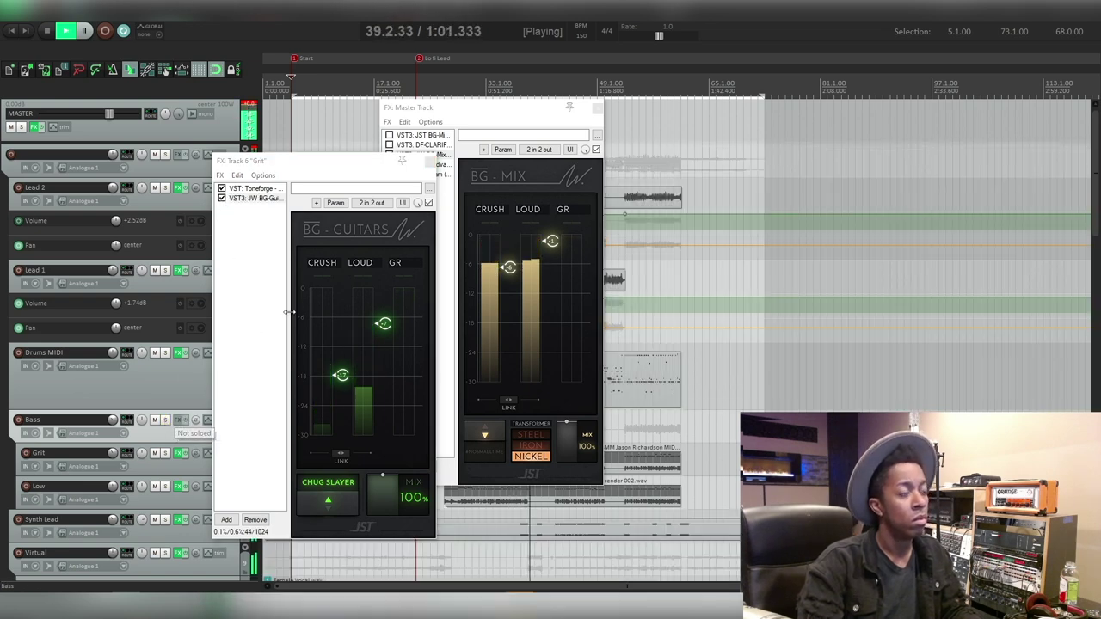
{"action": "left_click", "coordinate": [429, 163]}
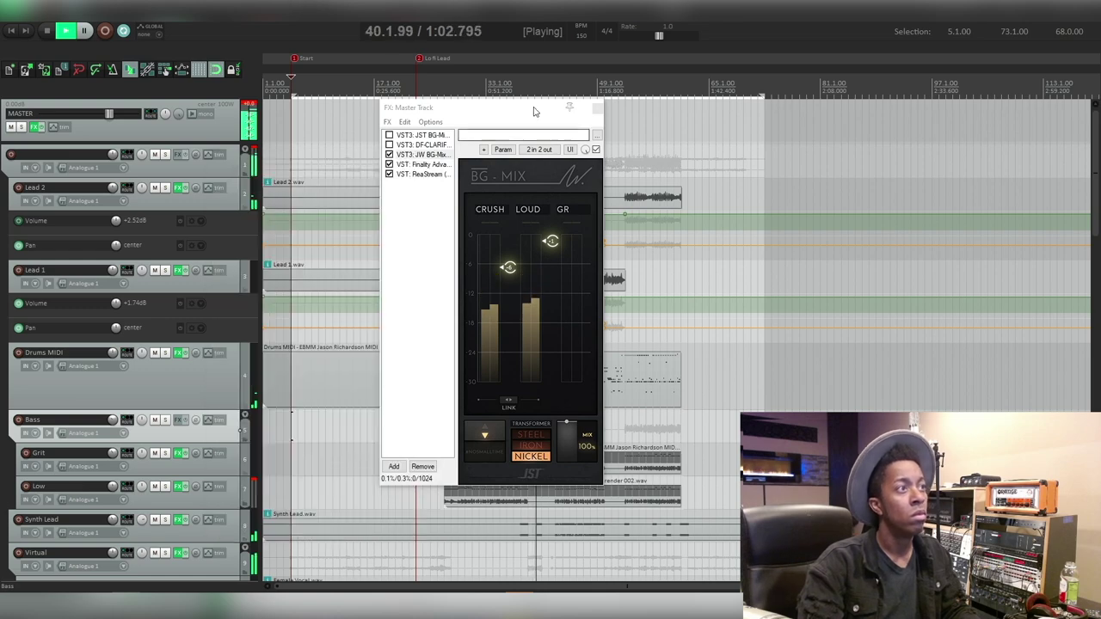
{"action": "left_click", "coordinate": [599, 109]}
- Look through the session's tracks during playback and check the Toneforge plugin in the Grit track's effects chain
{"action": "scroll", "coordinate": [198, 442], "scroll_direction": "down", "scroll_amount": 5}
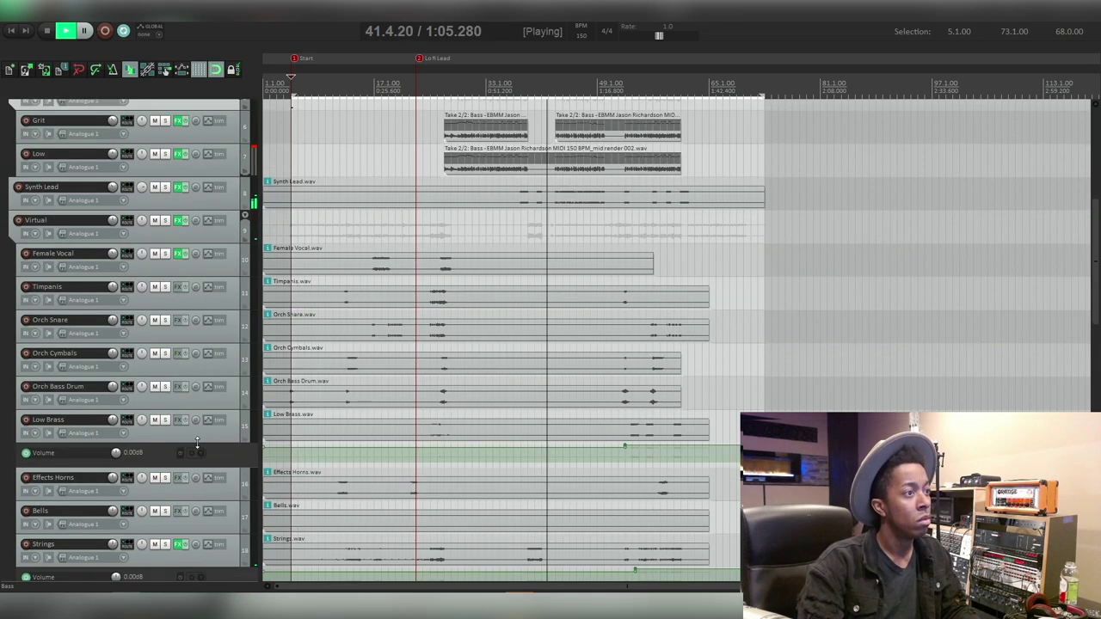
{"action": "scroll", "coordinate": [197, 442], "scroll_direction": "down", "scroll_amount": 4}
{"action": "scroll", "coordinate": [197, 443], "scroll_direction": "down", "scroll_amount": 4}
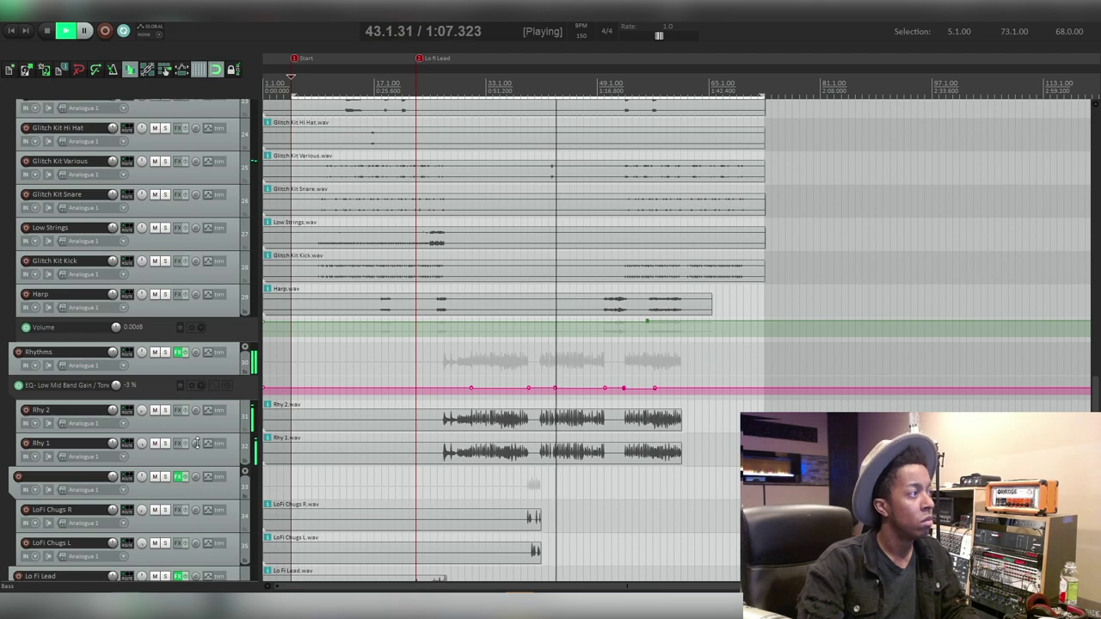
{"action": "scroll", "coordinate": [176, 361], "scroll_direction": "up", "scroll_amount": 4}
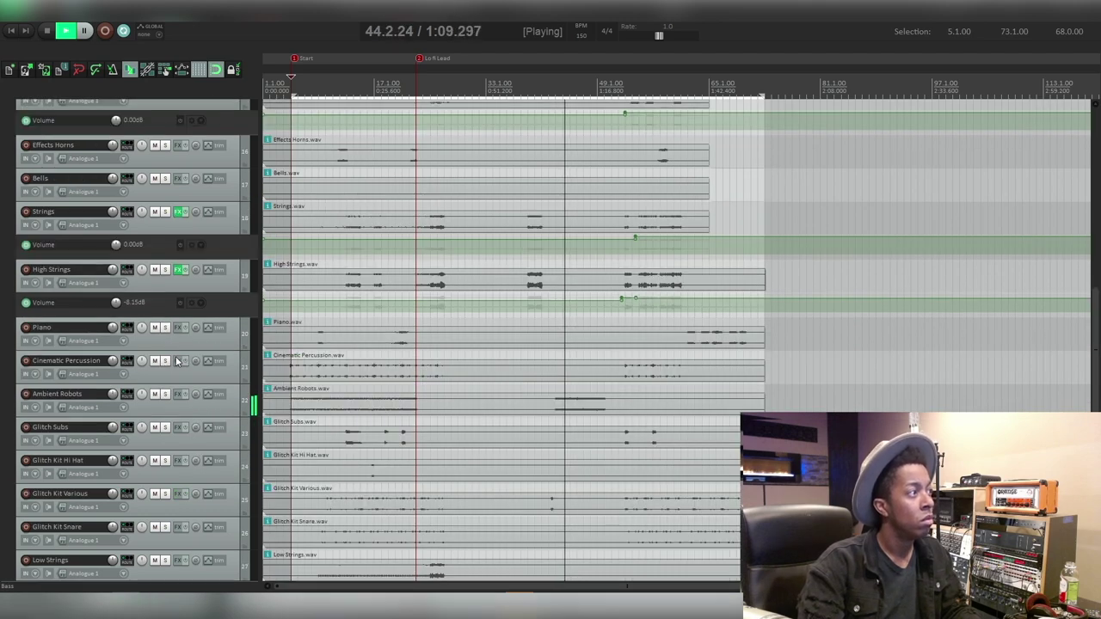
{"action": "scroll", "coordinate": [177, 361], "scroll_direction": "up", "scroll_amount": 4}
{"action": "scroll", "coordinate": [176, 361], "scroll_direction": "up", "scroll_amount": 3}
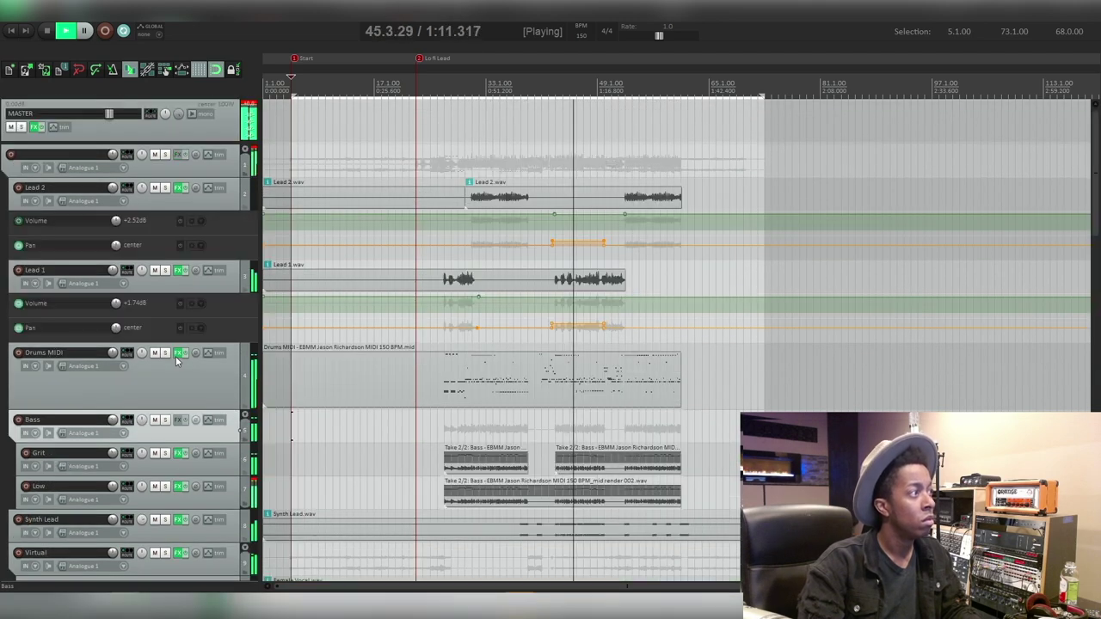
{"action": "left_click", "coordinate": [180, 455]}
{"action": "left_click", "coordinate": [252, 188]}
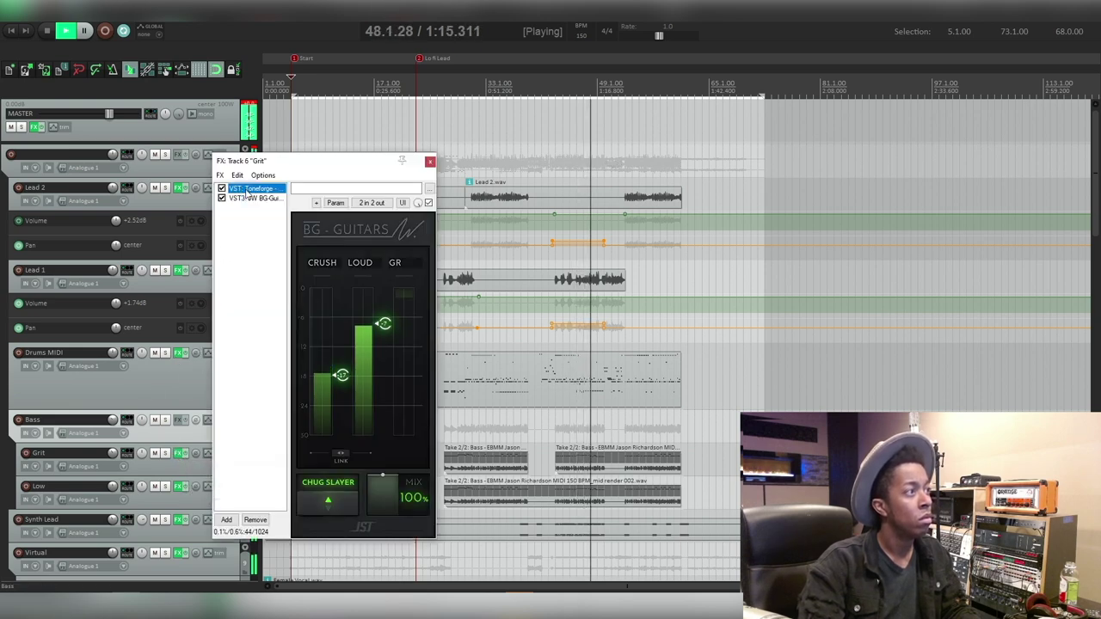
{"action": "key", "text": "Escape"}
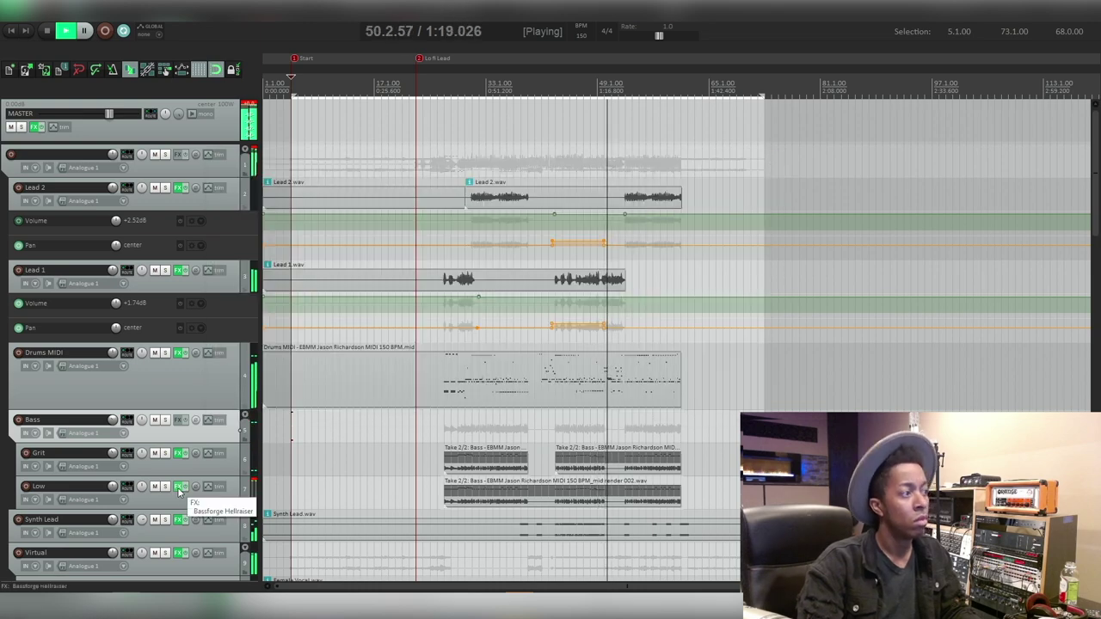
- Check the Bassforge Hellraiser plugin in the Low track's effects chain and close its window
{"action": "left_click", "coordinate": [179, 489]}
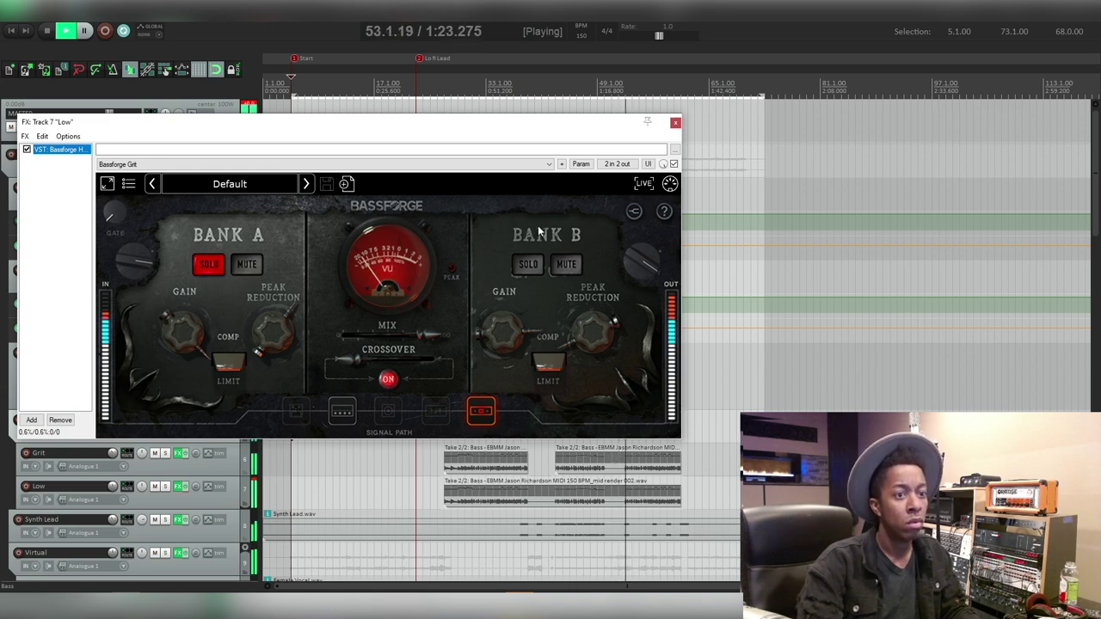
{"action": "left_click", "coordinate": [675, 125]}
- Listen briefly to the Rhythms track soloed, unsolo it to hear the full mix, and stop playback back at the master track
{"action": "scroll", "coordinate": [155, 421], "scroll_direction": "down", "scroll_amount": 10}
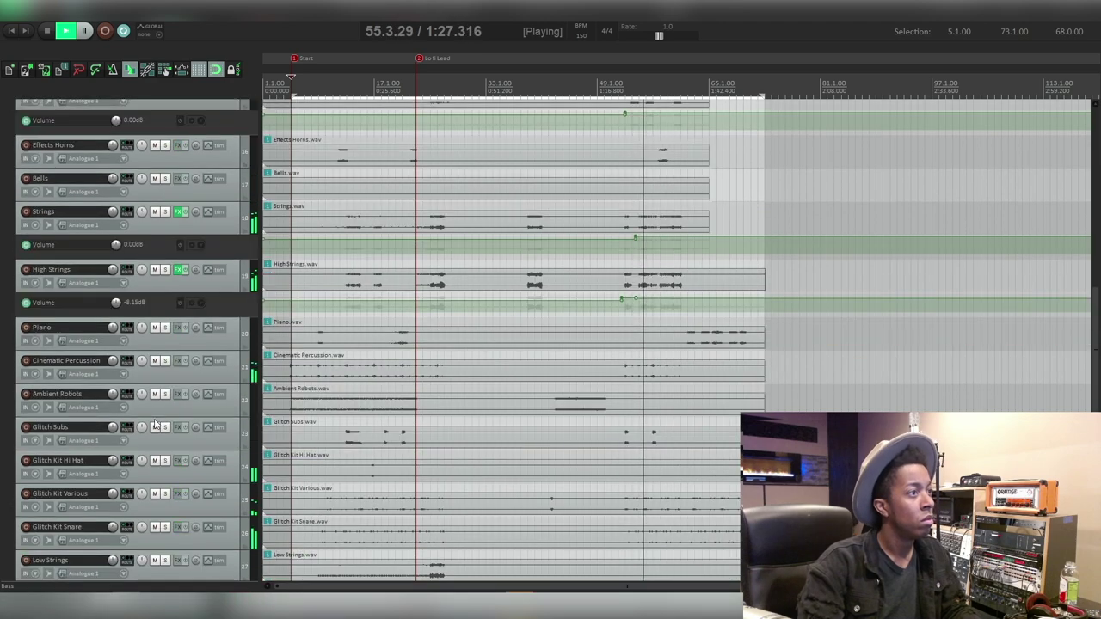
{"action": "scroll", "coordinate": [170, 332], "scroll_direction": "down", "scroll_amount": 5}
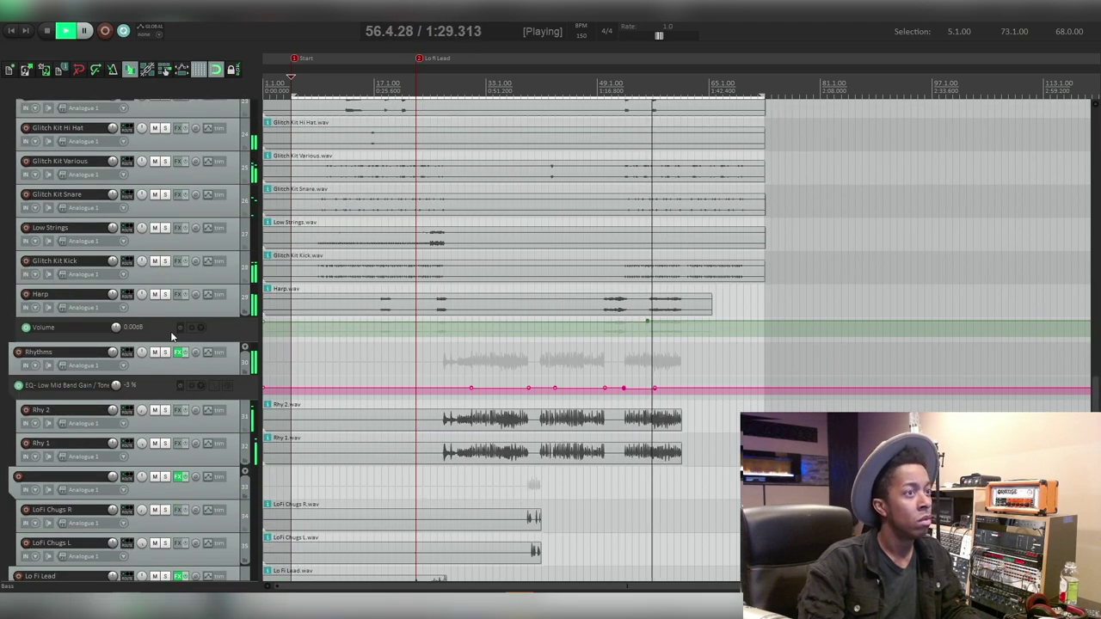
{"action": "left_click", "coordinate": [165, 353]}
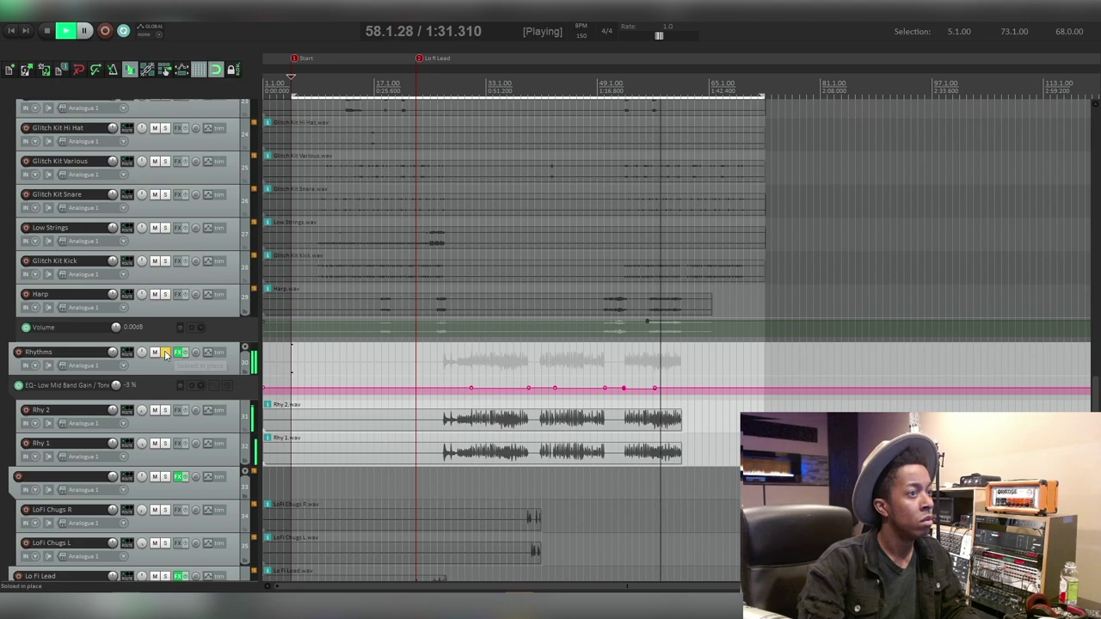
{"action": "left_click", "coordinate": [165, 352]}
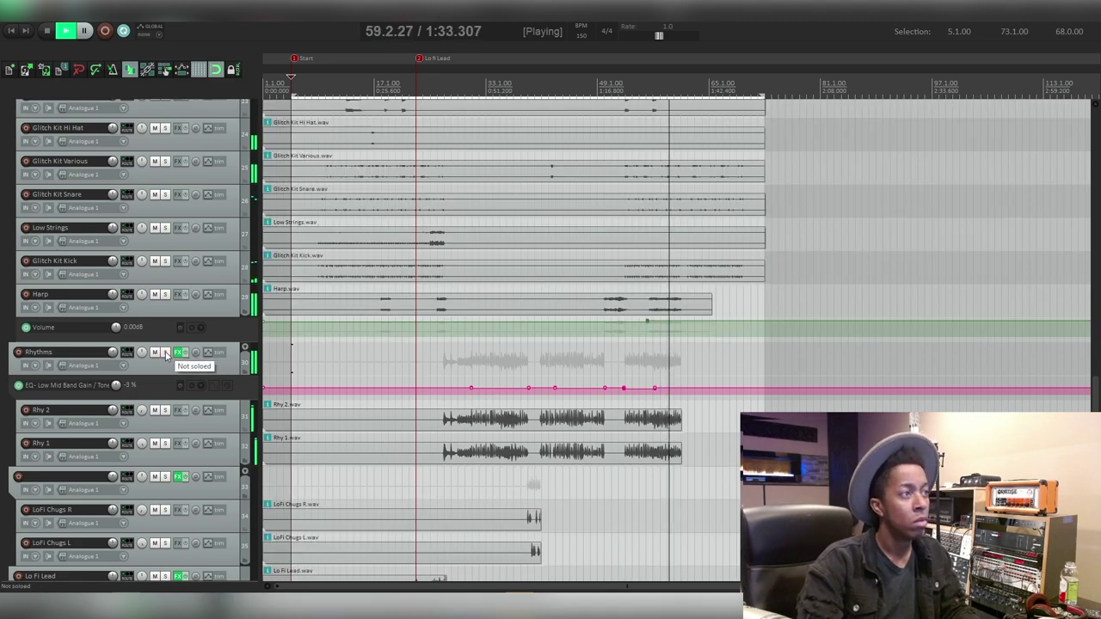
{"action": "scroll", "coordinate": [166, 354], "scroll_direction": "up", "scroll_amount": 15}
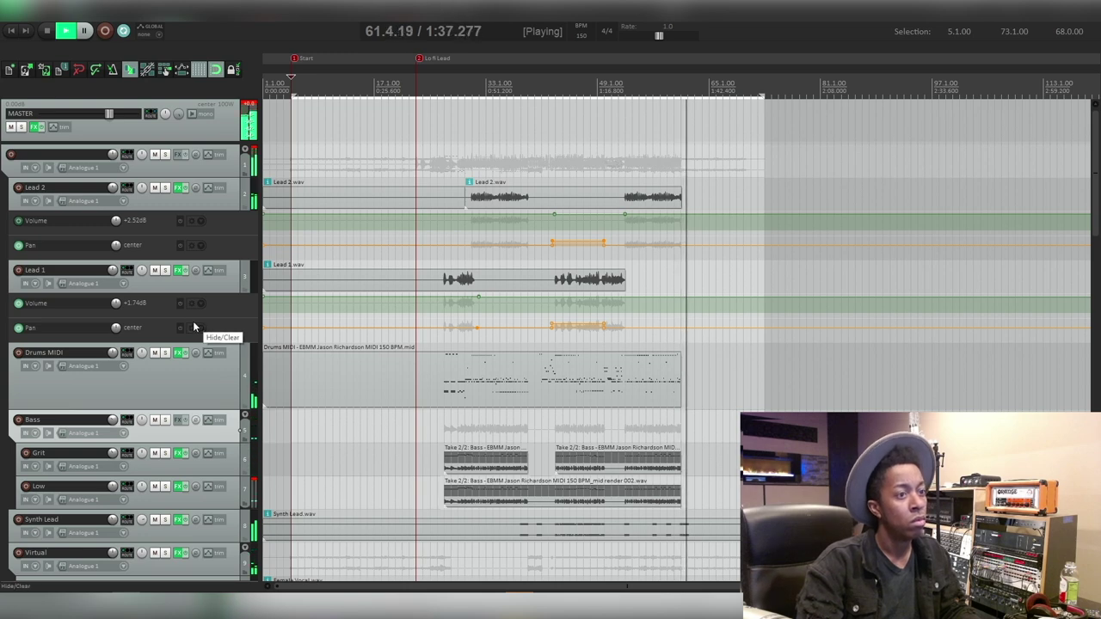
{"action": "key", "text": "space"}
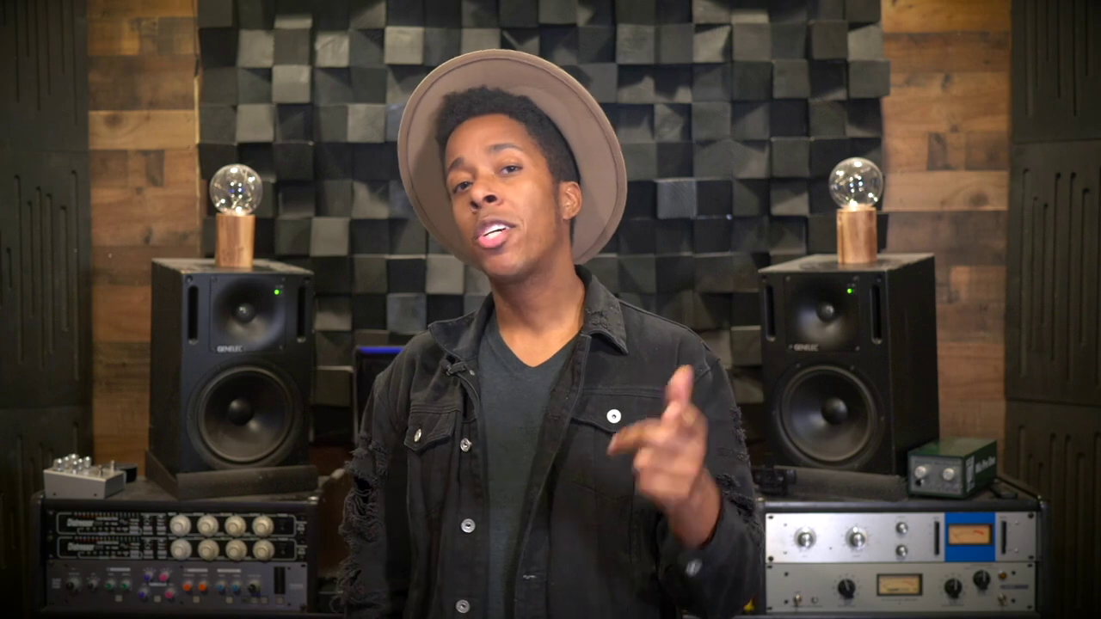